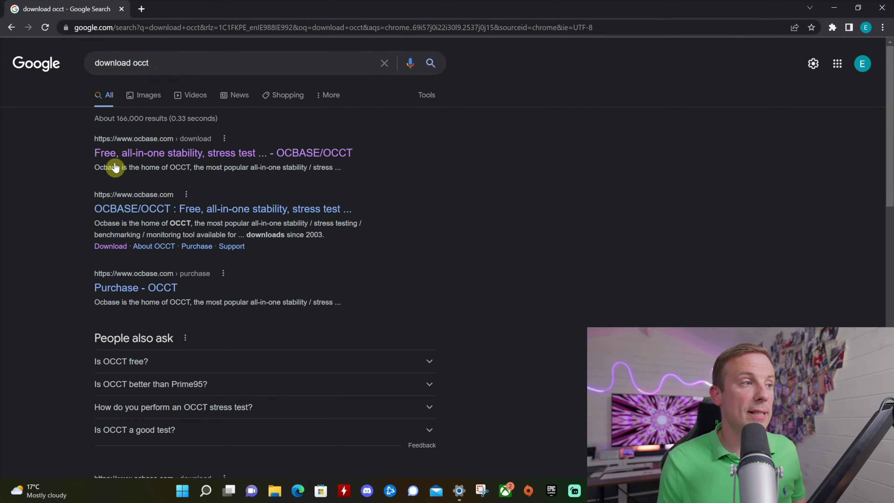
From the first search result, download the latest stable OCCT Personal release, version 11.0.9.
{"action": "left_click", "coordinate": [167, 154]}
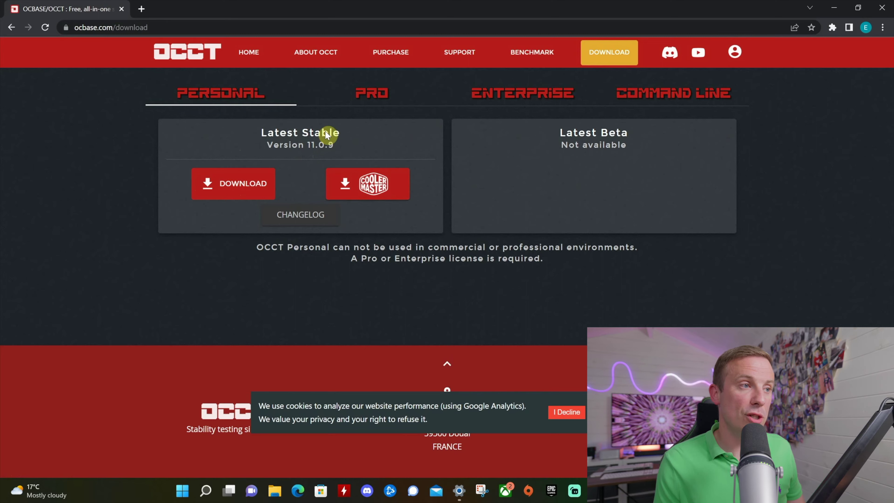
{"action": "left_click", "coordinate": [258, 186]}
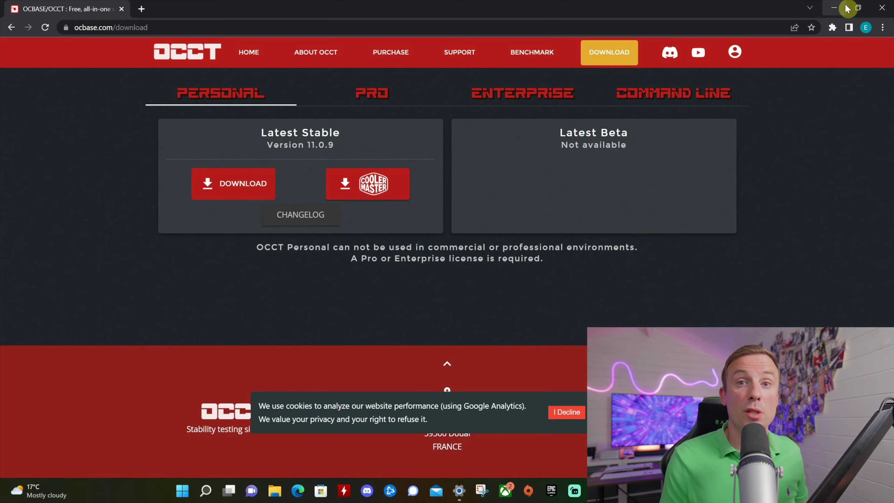
Minimize Chrome and dismiss OCCT's 'Last known status' report from the previous run.
{"action": "left_click", "coordinate": [834, 9]}
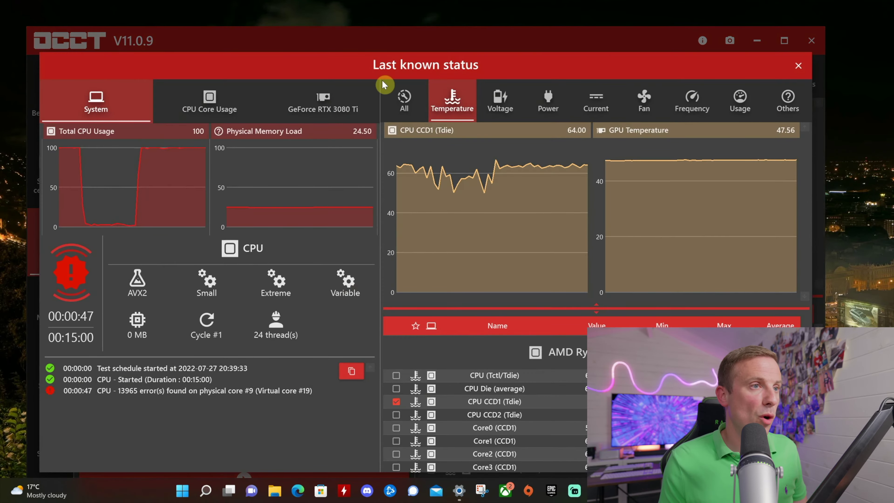
{"action": "left_click", "coordinate": [806, 70]}
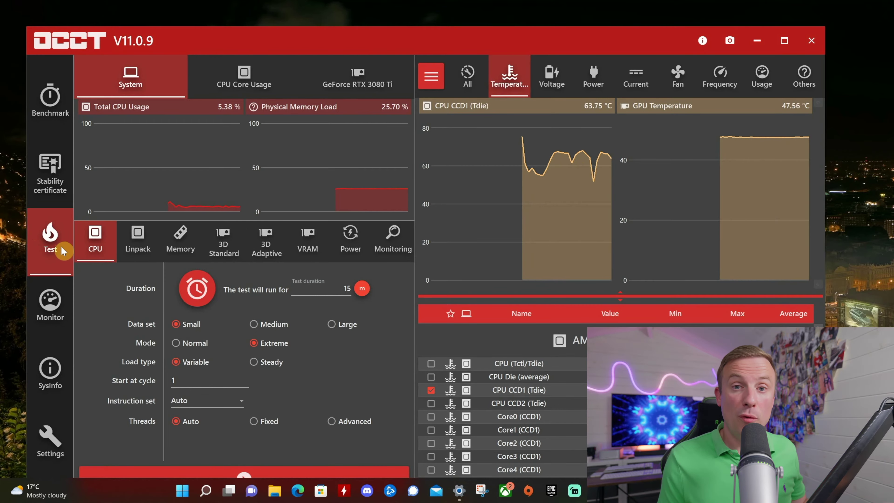
Review OCCT's Settings page, including the 90°C stop-test temperature and error-stop options.
{"action": "left_click", "coordinate": [47, 438]}
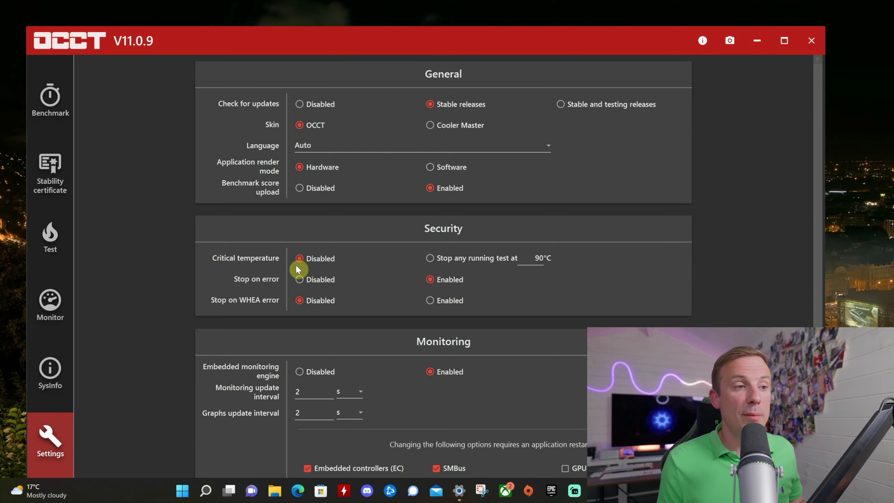
{"action": "left_click", "coordinate": [537, 259]}
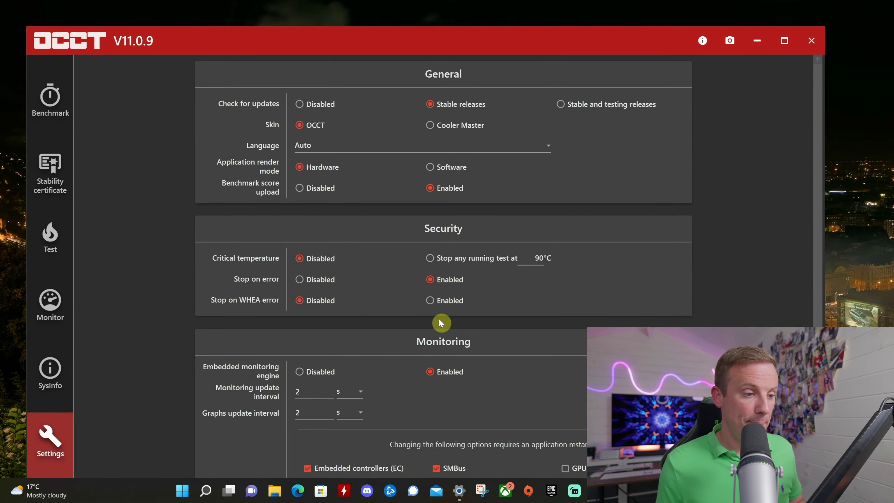
{"action": "scroll", "coordinate": [440, 333], "scroll_direction": "down", "scroll_amount": 1}
{"action": "scroll", "coordinate": [444, 335], "scroll_direction": "up", "scroll_amount": 1}
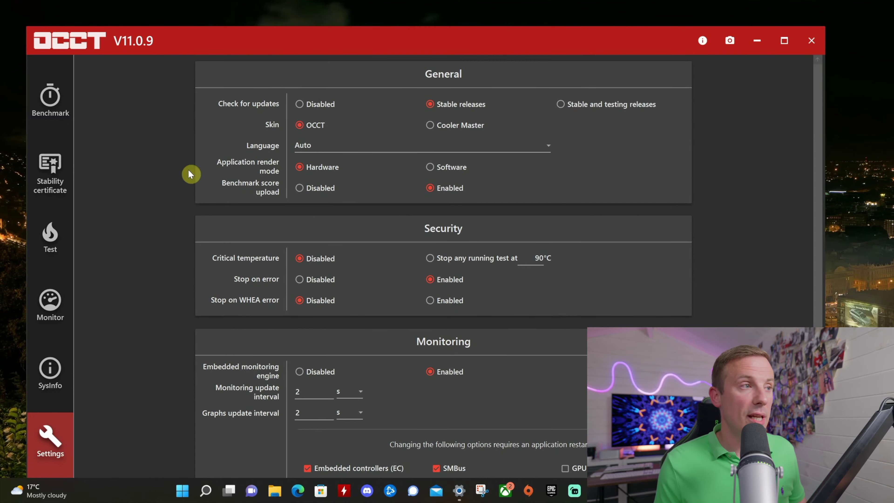
Return to the CPU test and switch its data set to Large.
{"action": "left_click", "coordinate": [53, 234]}
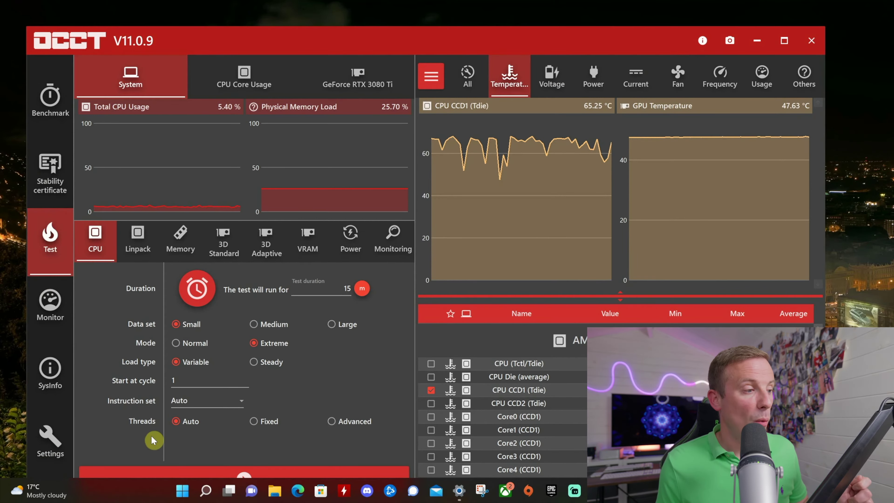
{"action": "mouse_move", "coordinate": [147, 424]}
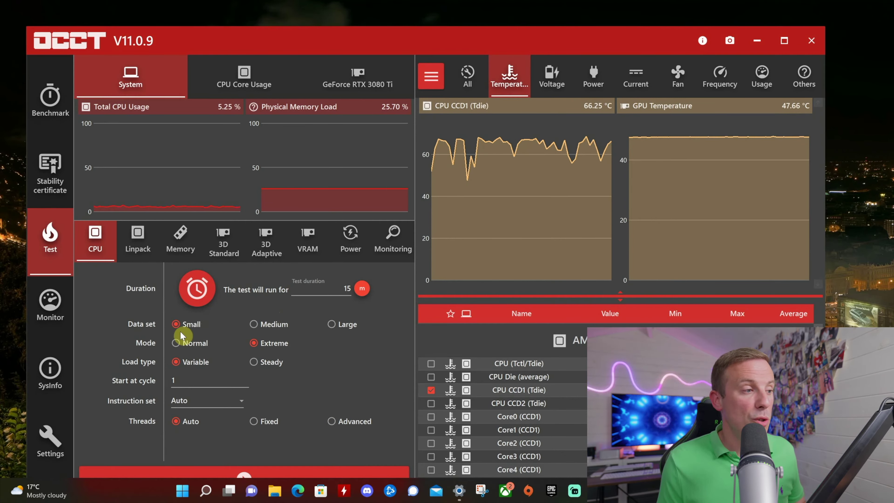
{"action": "mouse_move", "coordinate": [200, 326]}
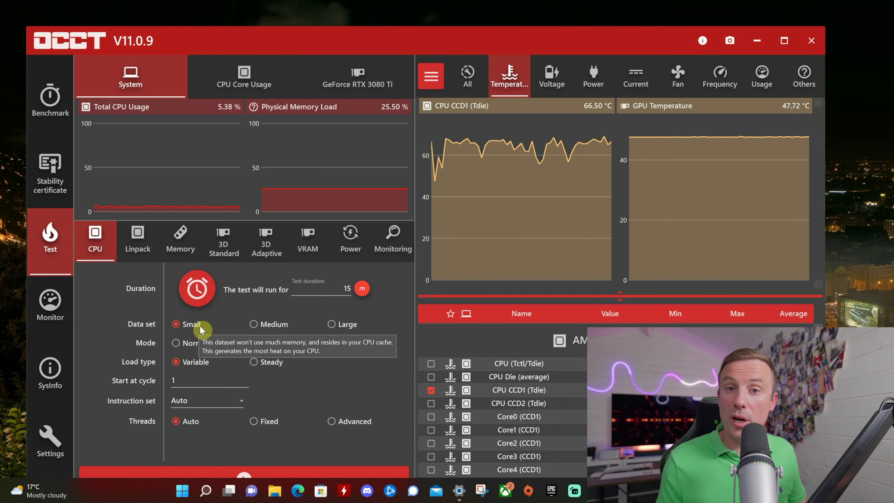
{"action": "left_click", "coordinate": [331, 324]}
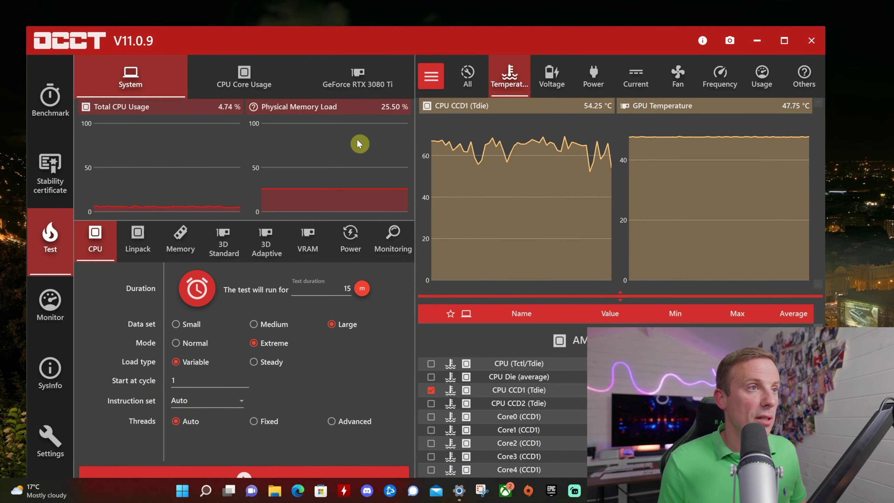
Start the Large Extreme CPU test past the Patreon prompt and let it run until it stops with 5 errors.
{"action": "left_click", "coordinate": [245, 456]}
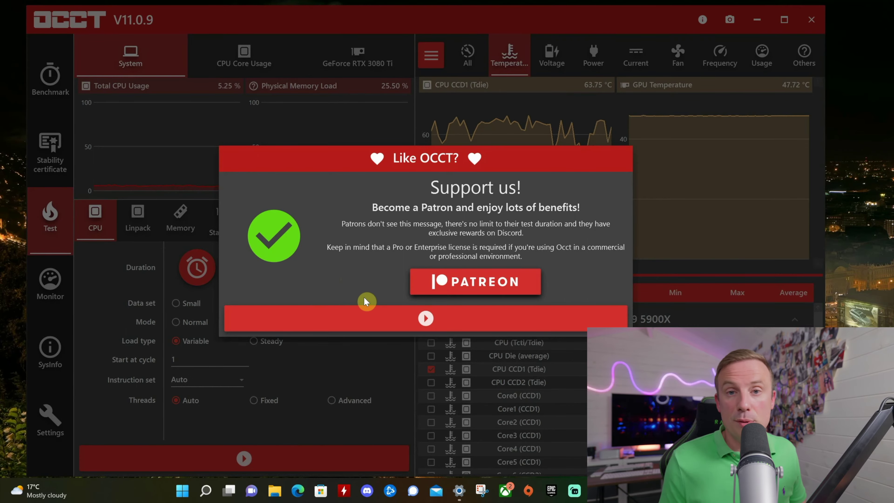
{"action": "left_click", "coordinate": [428, 318]}
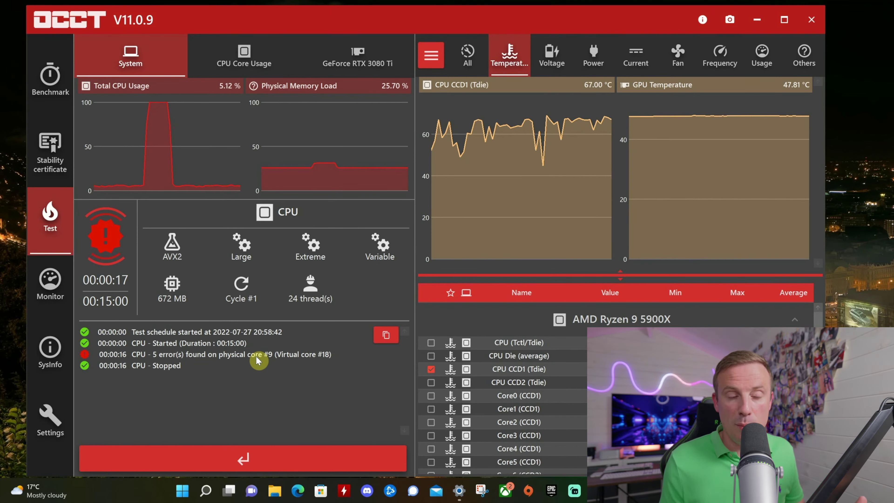
Leave the failed run's results and go back to the CPU test setup.
{"action": "left_click", "coordinate": [243, 458]}
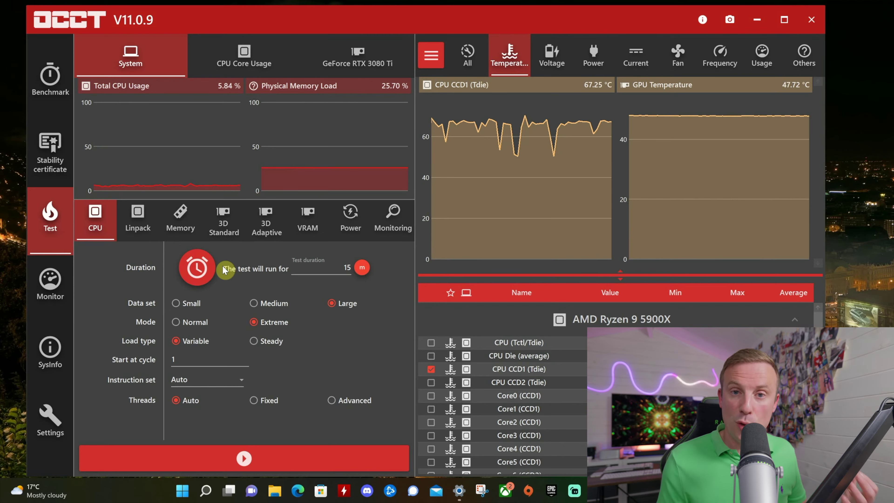
Launch HWMonitor and scroll through the Ryzen 9 5900X sensor readings.
{"action": "left_click", "coordinate": [344, 493]}
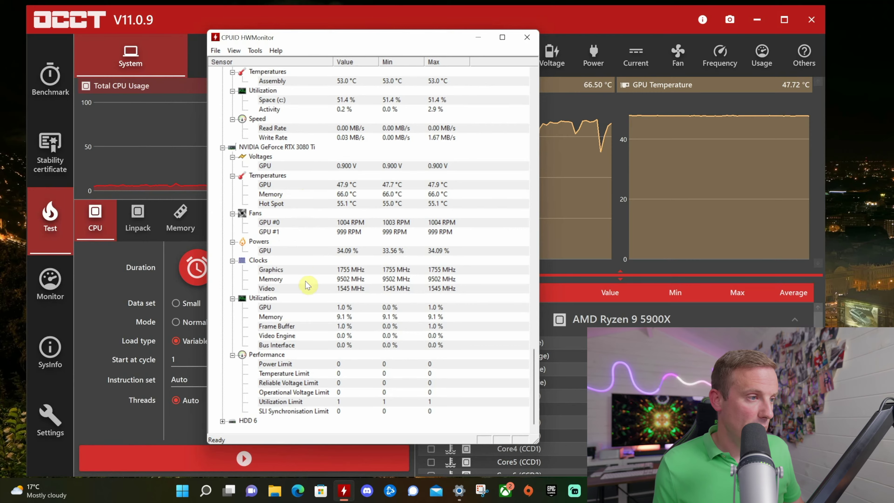
{"action": "scroll", "coordinate": [295, 277], "scroll_direction": "up", "scroll_amount": 15}
{"action": "scroll", "coordinate": [295, 276], "scroll_direction": "up", "scroll_amount": 16}
{"action": "scroll", "coordinate": [295, 277], "scroll_direction": "down", "scroll_amount": 6}
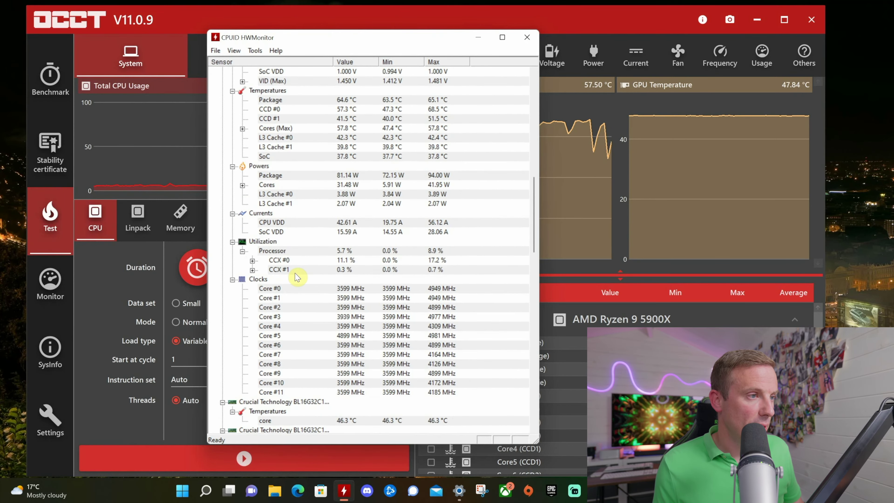
{"action": "scroll", "coordinate": [296, 278], "scroll_direction": "up", "scroll_amount": 2}
Expand CCX #0 and CCX #1 utilization, then drag HWMonitor to the right edge.
{"action": "left_click", "coordinate": [253, 316]}
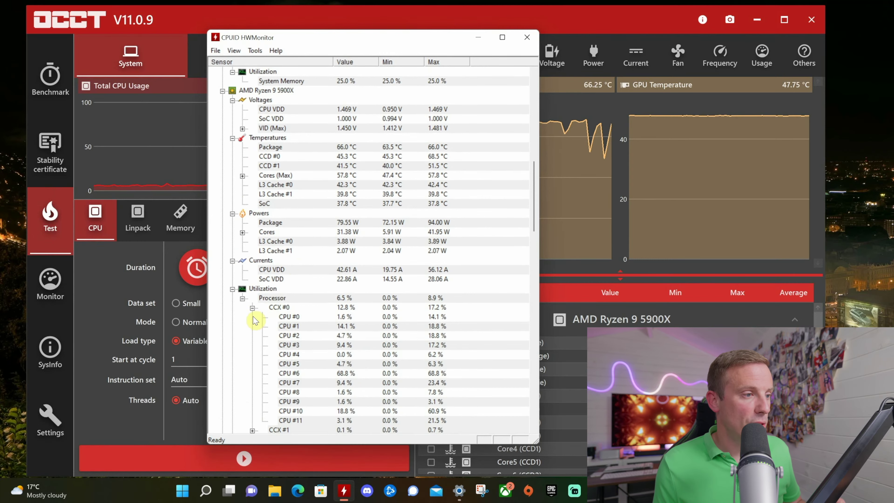
{"action": "scroll", "coordinate": [254, 360], "scroll_direction": "down", "scroll_amount": 2}
{"action": "left_click", "coordinate": [252, 373]}
{"action": "scroll", "coordinate": [289, 345], "scroll_direction": "down", "scroll_amount": 1}
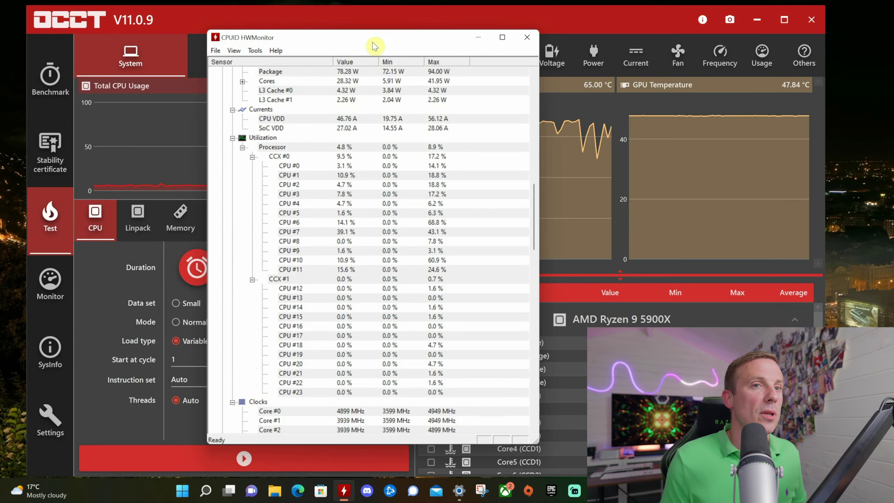
{"action": "left_click_drag", "start_coordinate": [373, 42], "coordinate": [723, 36]}
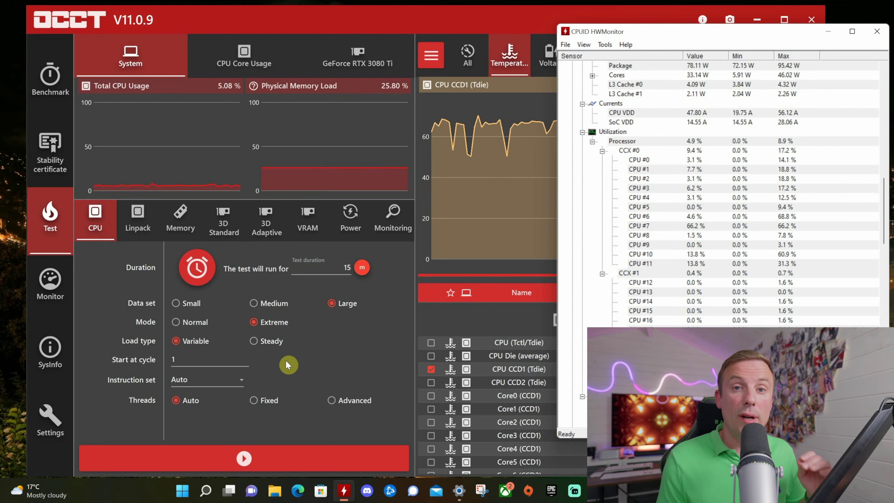
Set Threads to Advanced and bring up the advanced thread settings, showing Core #0 cycling every 5 min.
{"action": "left_click", "coordinate": [331, 399]}
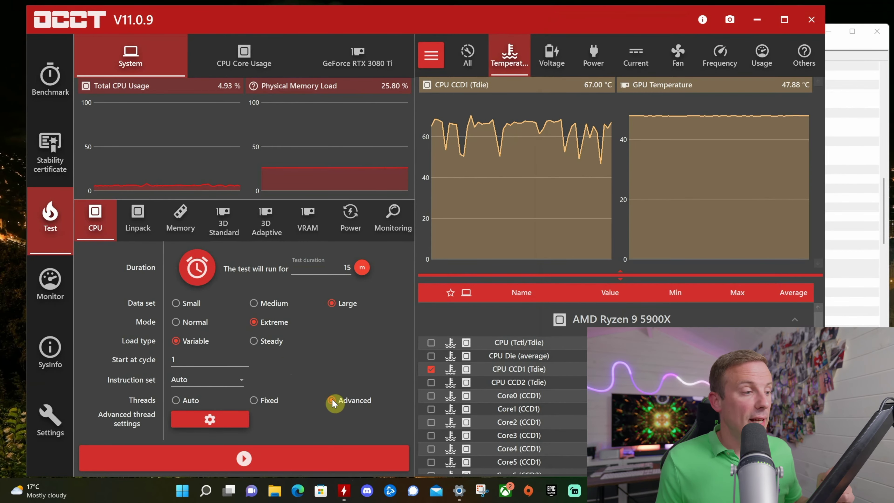
{"action": "left_click", "coordinate": [210, 419]}
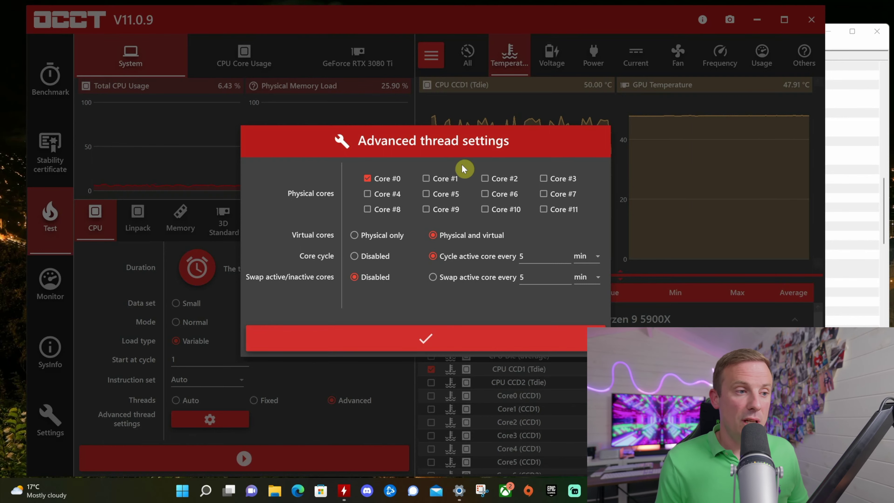
Close the advanced thread settings and change the test duration to 65 minutes.
{"action": "left_click", "coordinate": [428, 342]}
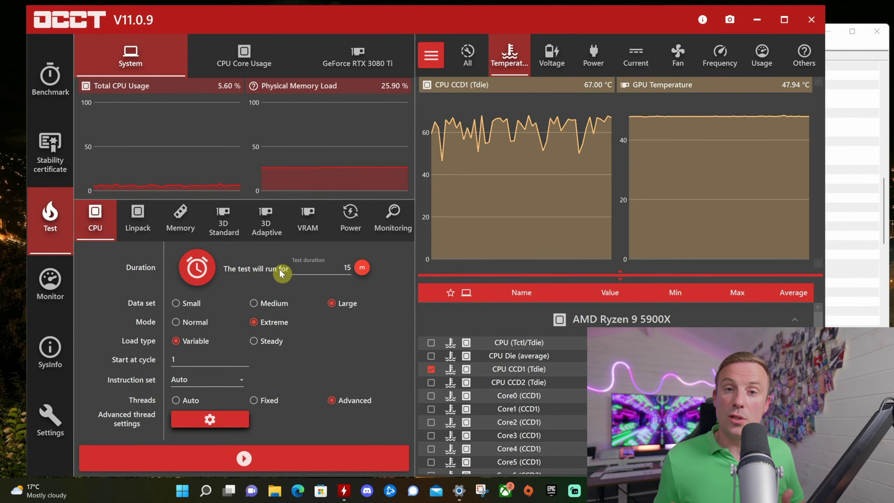
{"action": "double_click", "coordinate": [343, 267]}
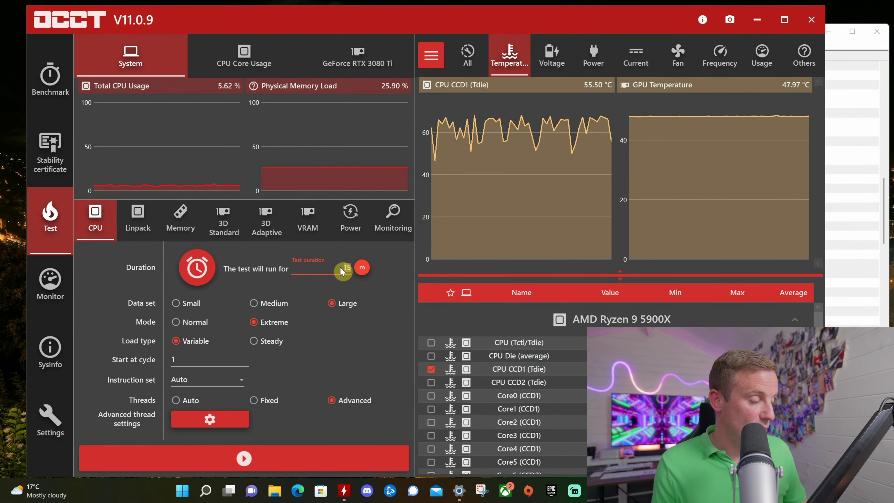
{"action": "type", "text": "65"}
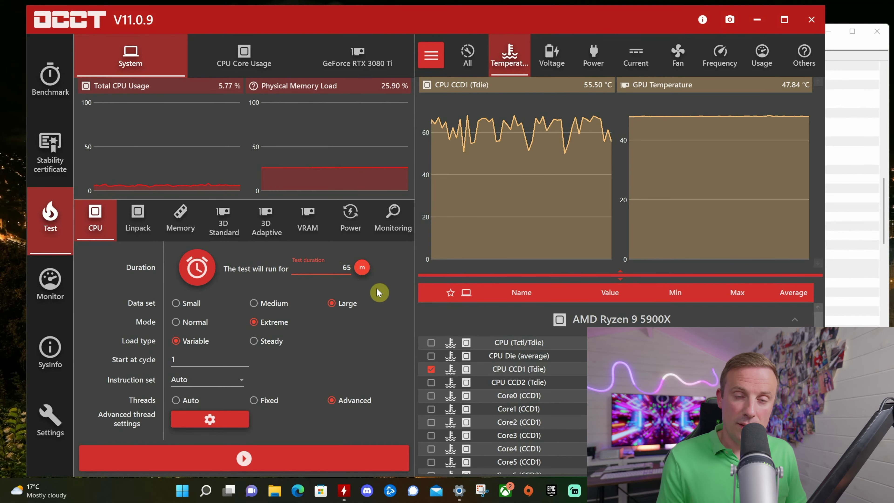
{"action": "left_click", "coordinate": [335, 307]}
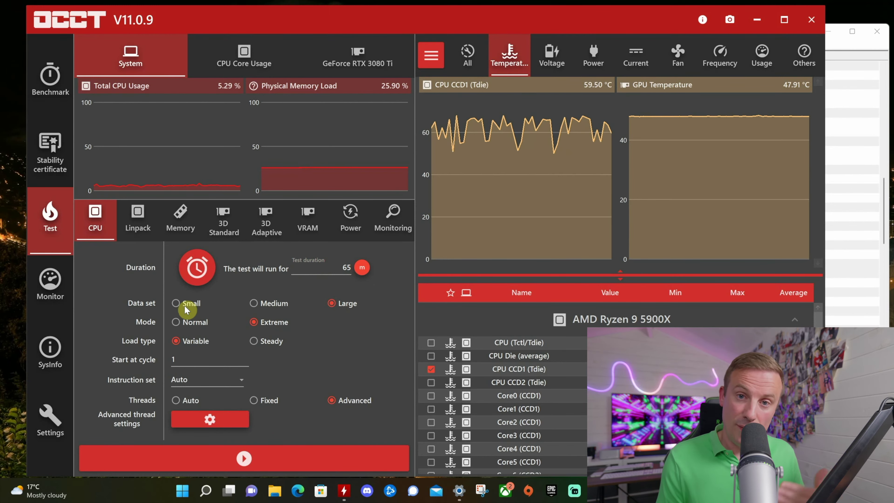
{"action": "mouse_move", "coordinate": [185, 305]}
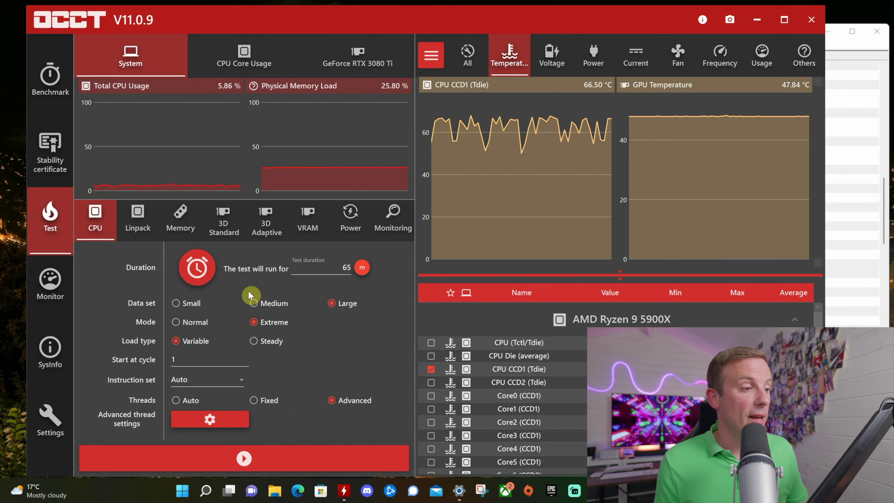
Change 'Cycle active core every' to 15 seconds in the advanced thread settings and confirm.
{"action": "left_click", "coordinate": [210, 421]}
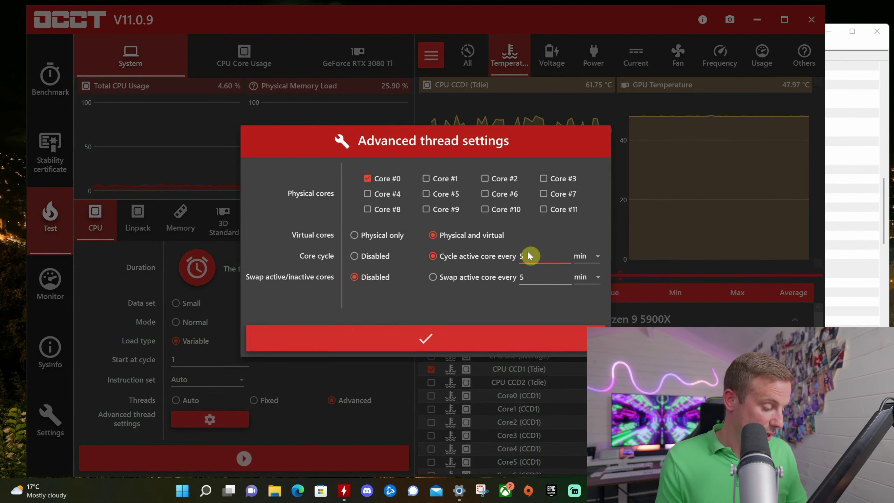
{"action": "key", "text": "BackSpace"}
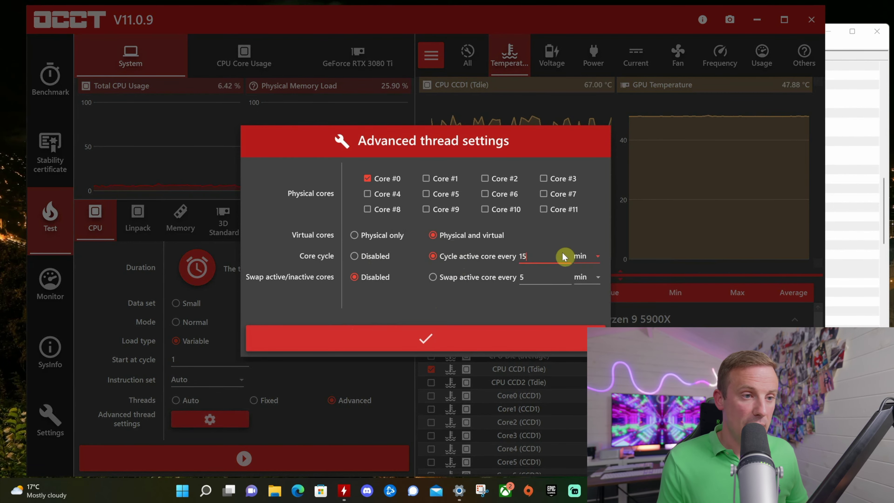
{"action": "left_click", "coordinate": [590, 257]}
{"action": "left_click", "coordinate": [591, 297]}
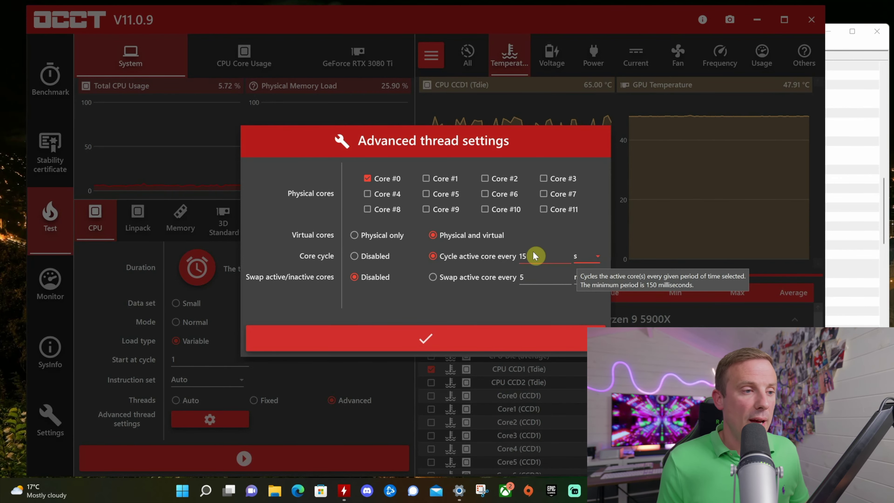
{"action": "left_click", "coordinate": [425, 340]}
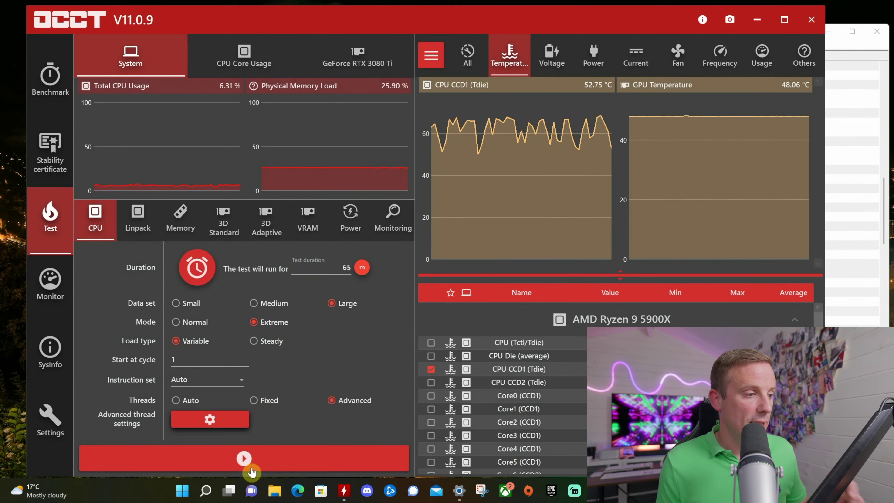
Start the one-hour CPU test, dismiss the 'Like OCCT?' prompt, and place HWMonitor beside OCCT.
{"action": "left_click", "coordinate": [250, 459]}
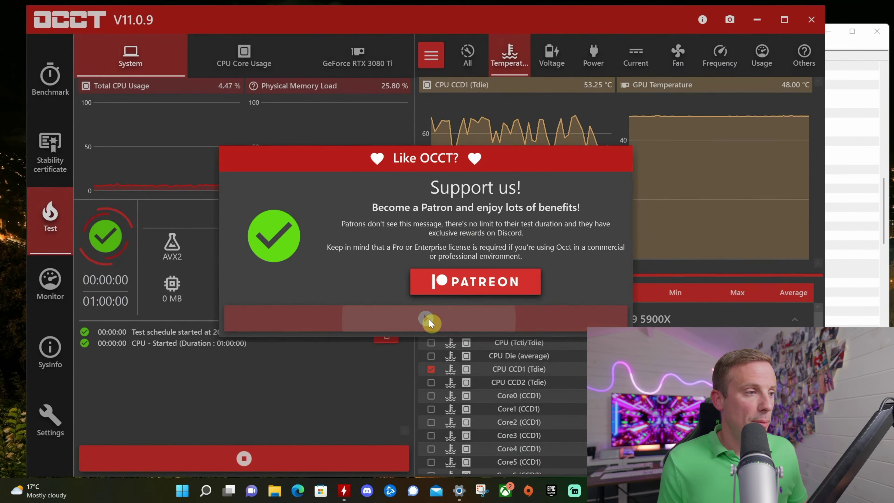
{"action": "left_click", "coordinate": [428, 318]}
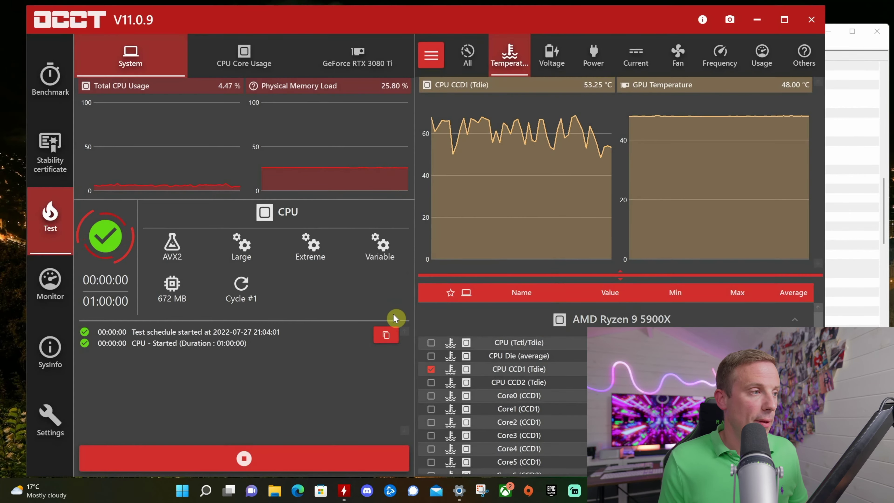
{"action": "left_click", "coordinate": [838, 153]}
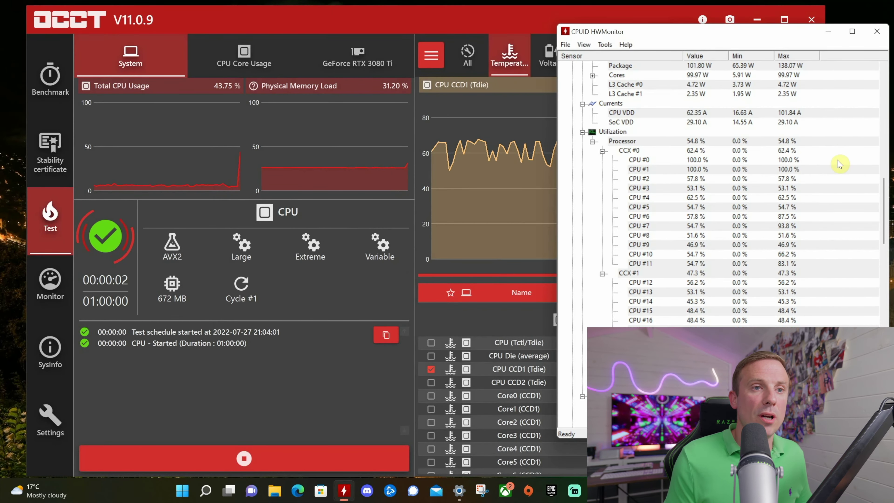
{"action": "left_click_drag", "start_coordinate": [725, 32], "coordinate": [625, 40]}
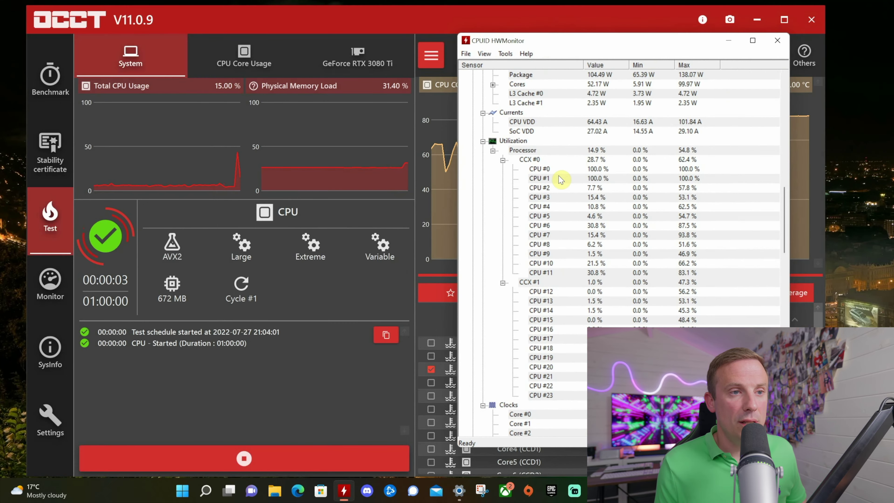